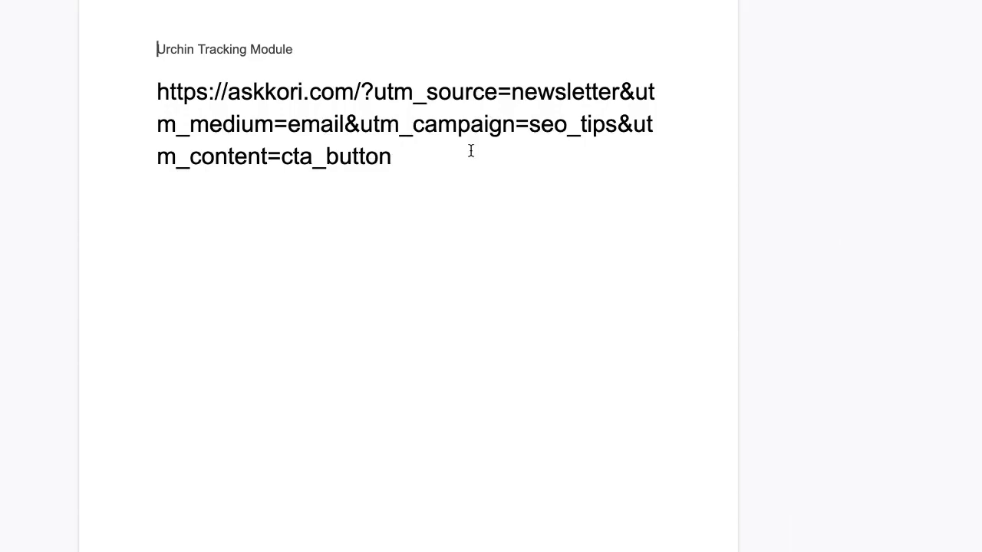
Examine the sample URL's base address, the question mark and the utm_source parameter in the document
drag(361, 92, 410, 92)
click(423, 96)
drag(427, 92, 493, 92)
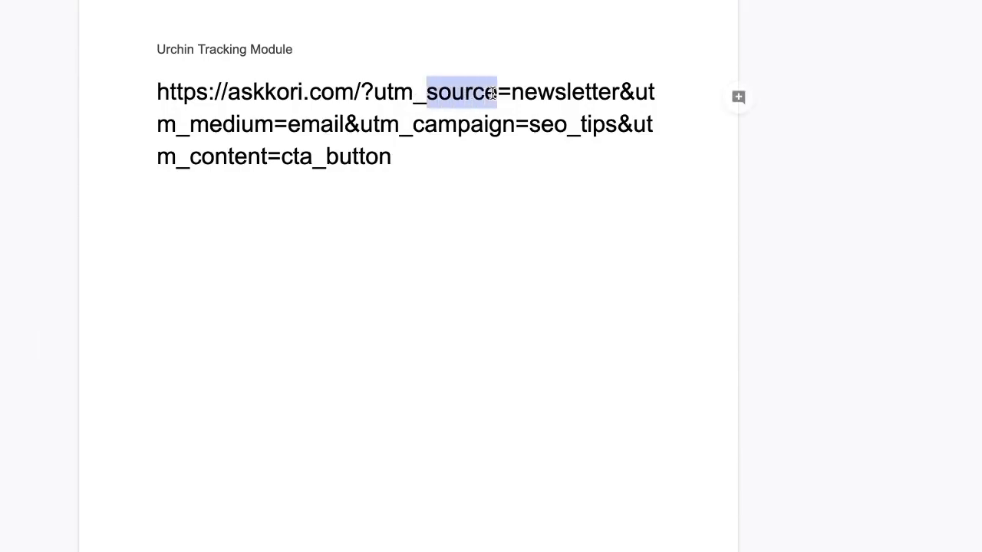
click(495, 93)
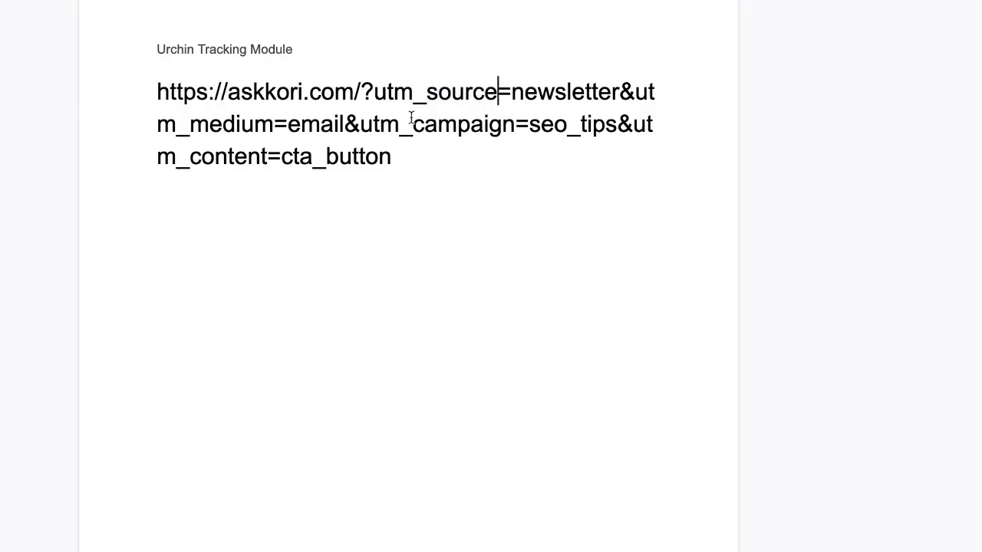
drag(361, 90, 159, 86)
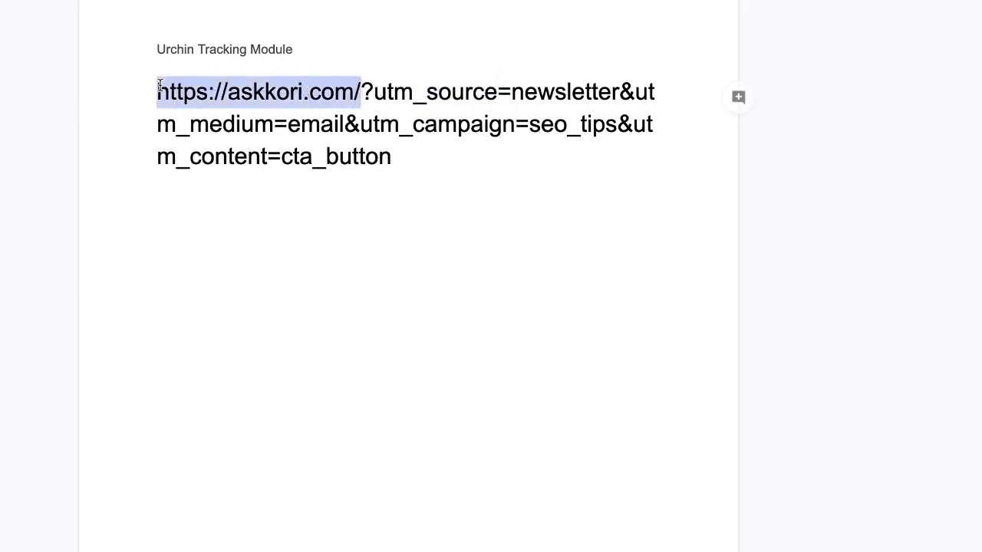
click(355, 98)
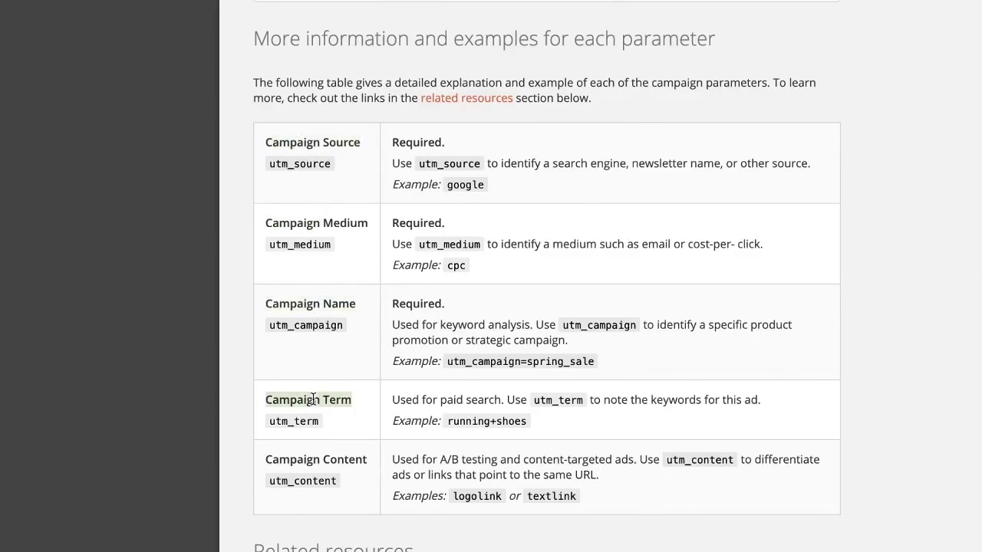
Review the Campaign Content row of the parameter table and the Campaign URL Builder page heading
triple_click(340, 460)
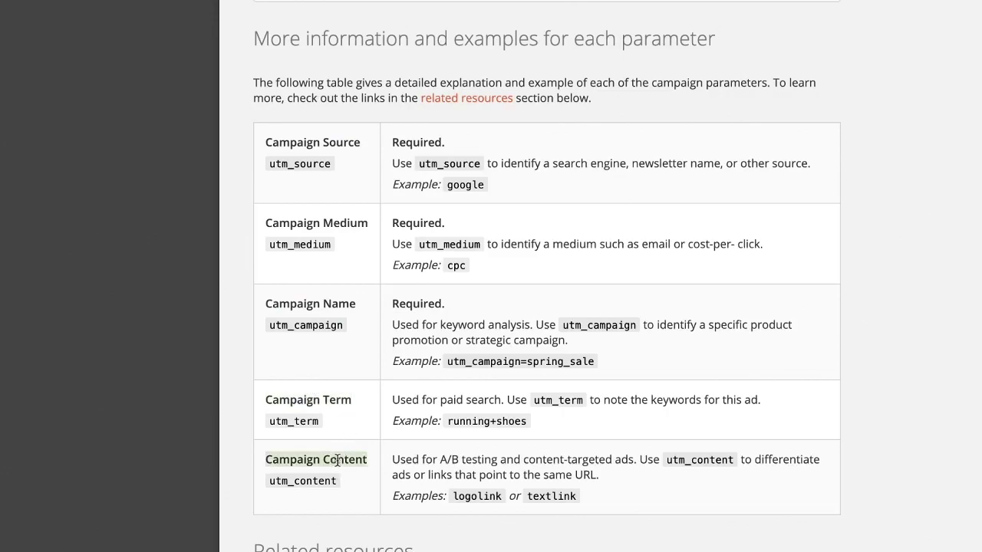
click(330, 163)
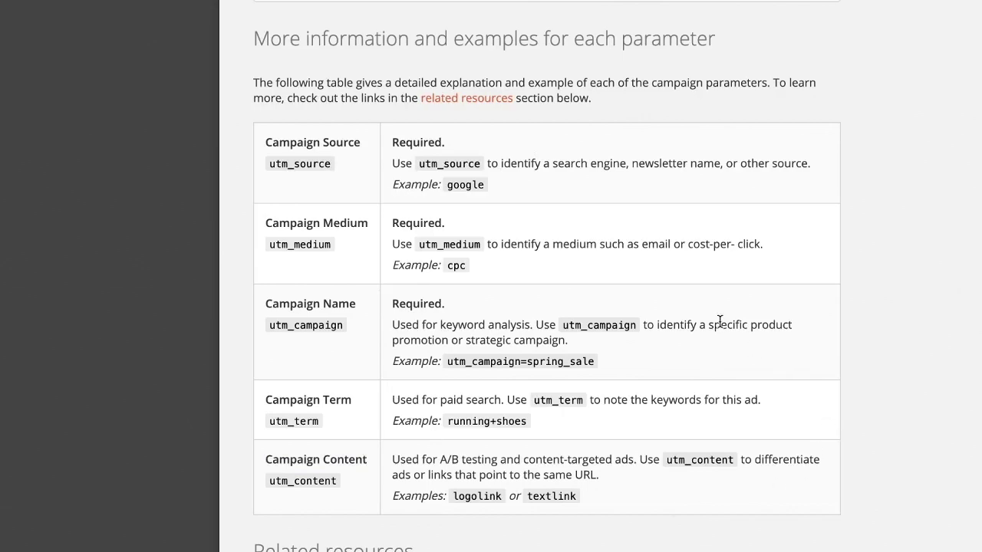
scroll(719, 320, up, 10)
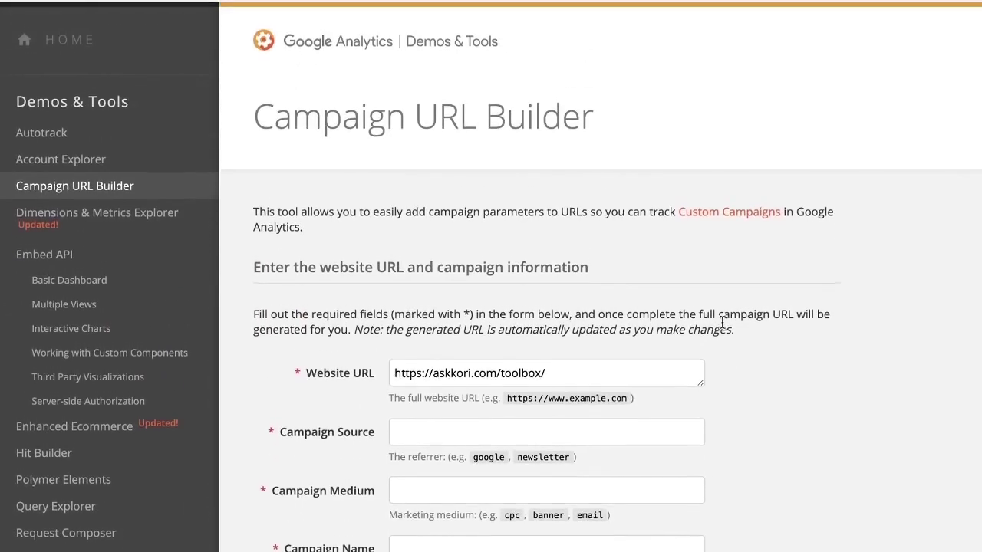
drag(294, 109, 565, 108)
click(565, 108)
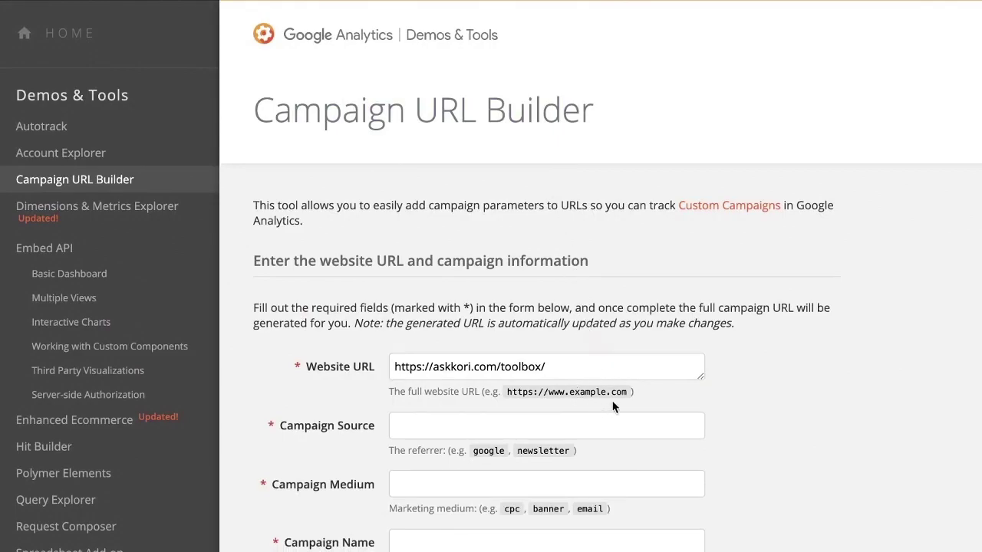
Look through the builder form's fields from Campaign Source to Campaign Content
scroll(612, 405, down, 3)
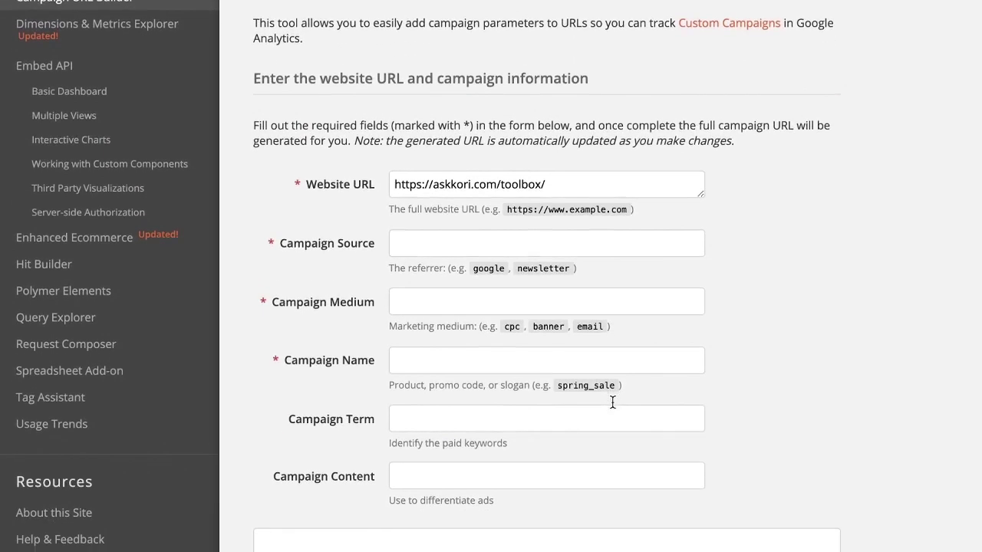
scroll(612, 402, down, 2)
scroll(612, 405, up, 2)
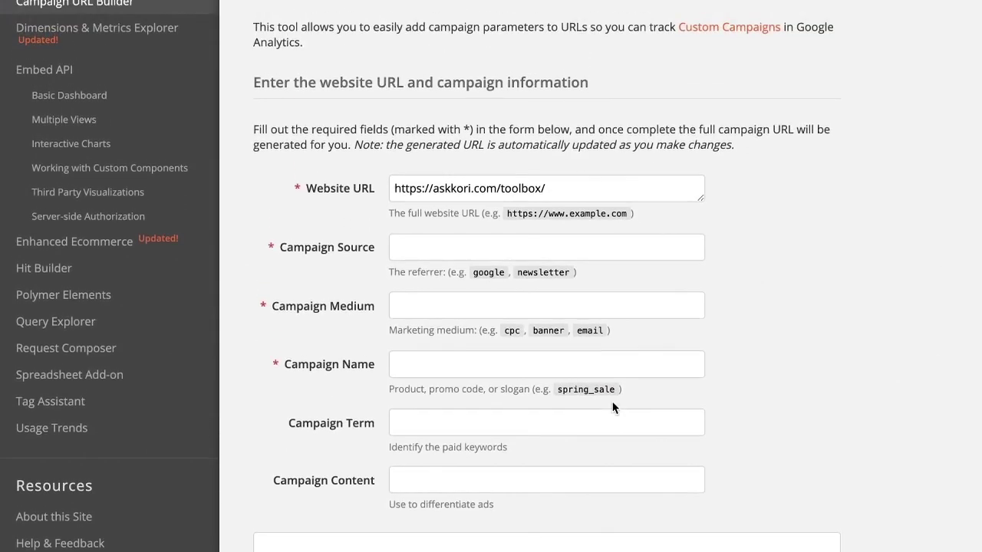
click(437, 243)
click(438, 304)
click(442, 369)
click(443, 426)
click(443, 482)
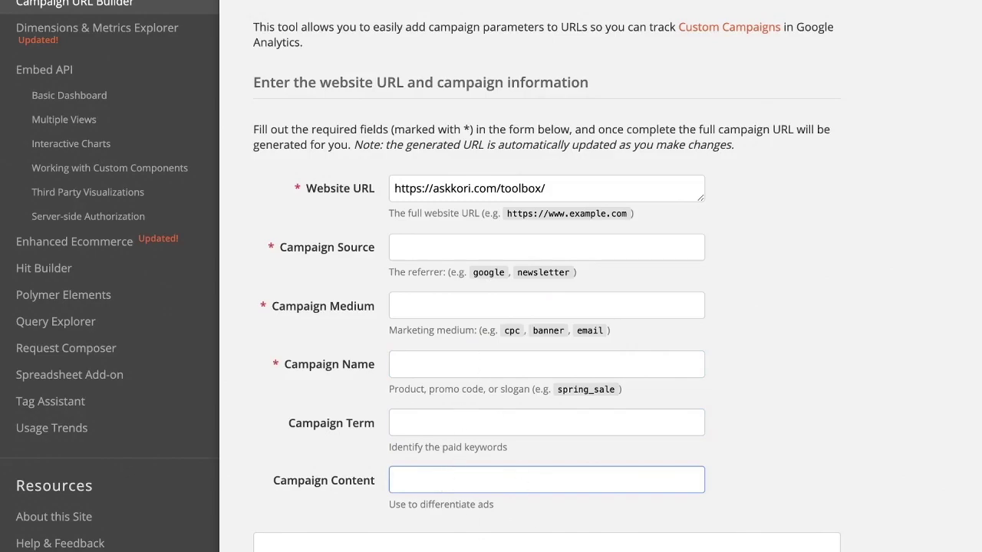
Read the parameter table's explanations and examples, from Campaign Source through Campaign Term and Campaign Content
scroll(546, 307, down, 7)
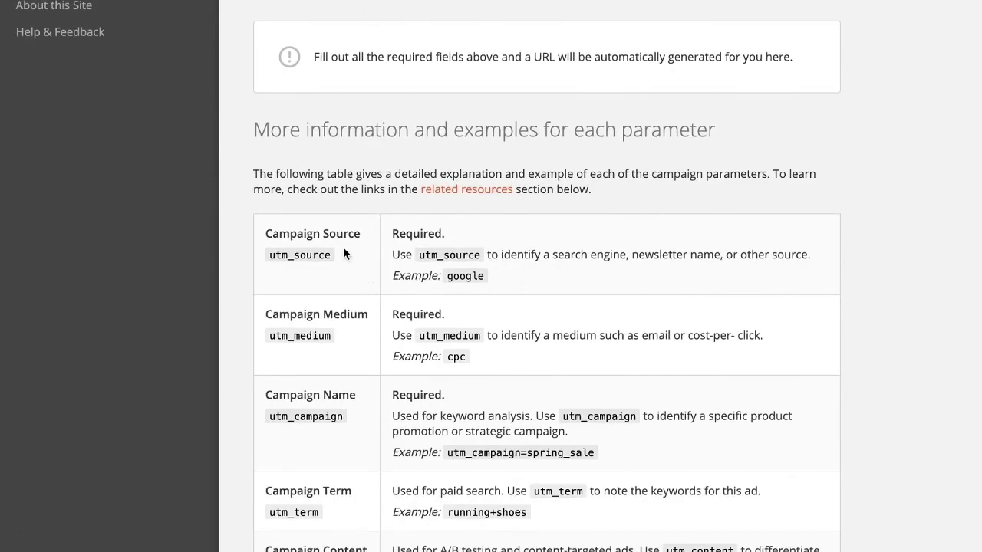
double_click(403, 235)
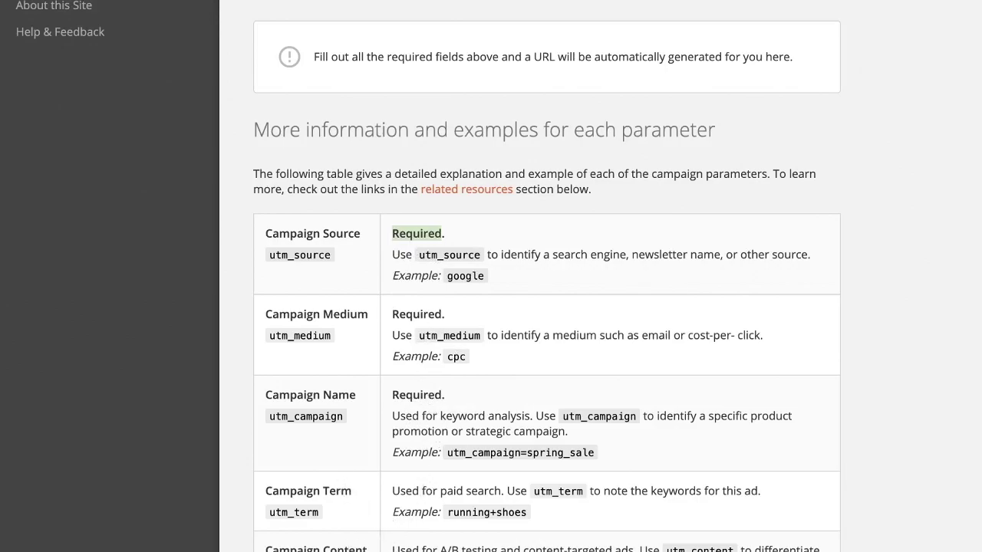
click(399, 256)
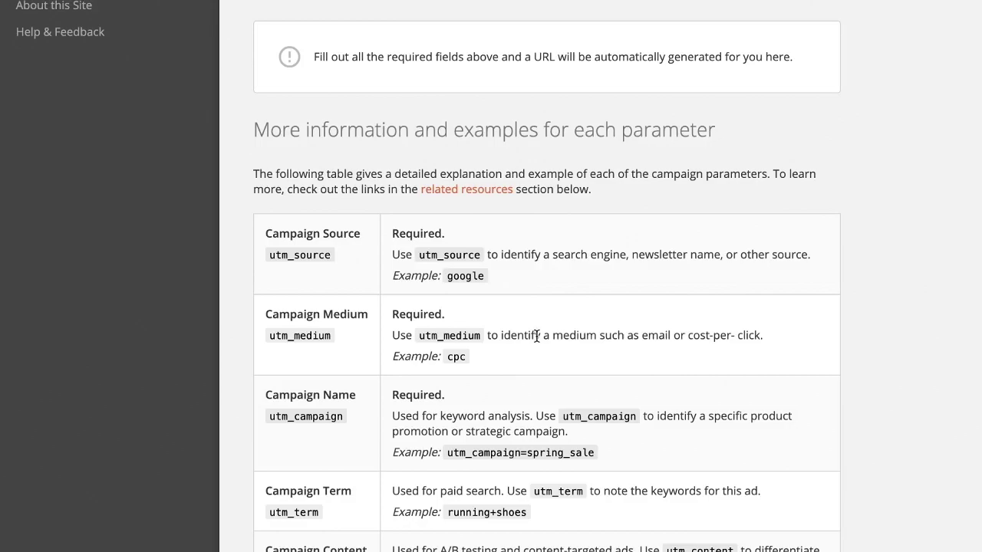
scroll(518, 384, up, 1)
scroll(460, 399, up, 1)
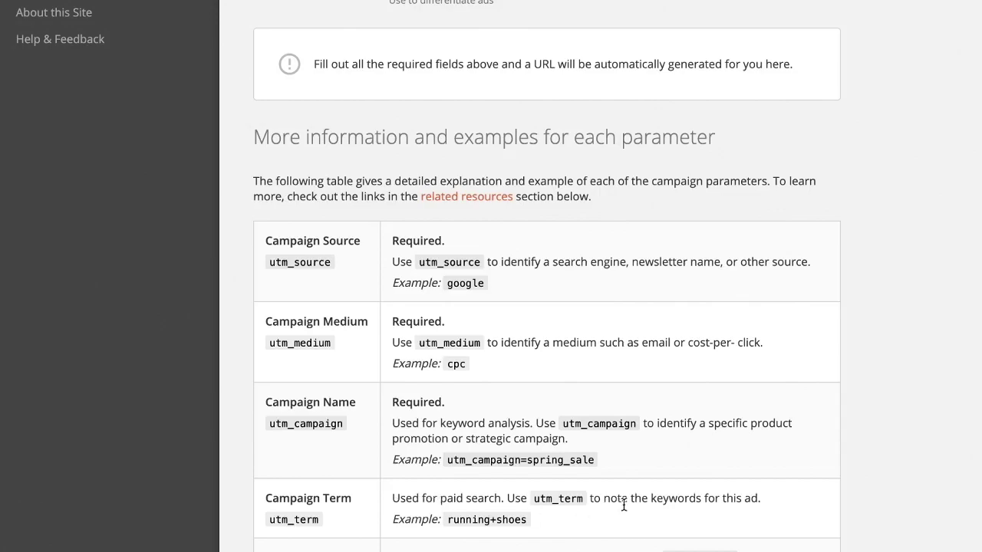
drag(615, 499, 735, 500)
click(734, 500)
scroll(537, 529, down, 1)
scroll(539, 528, down, 2)
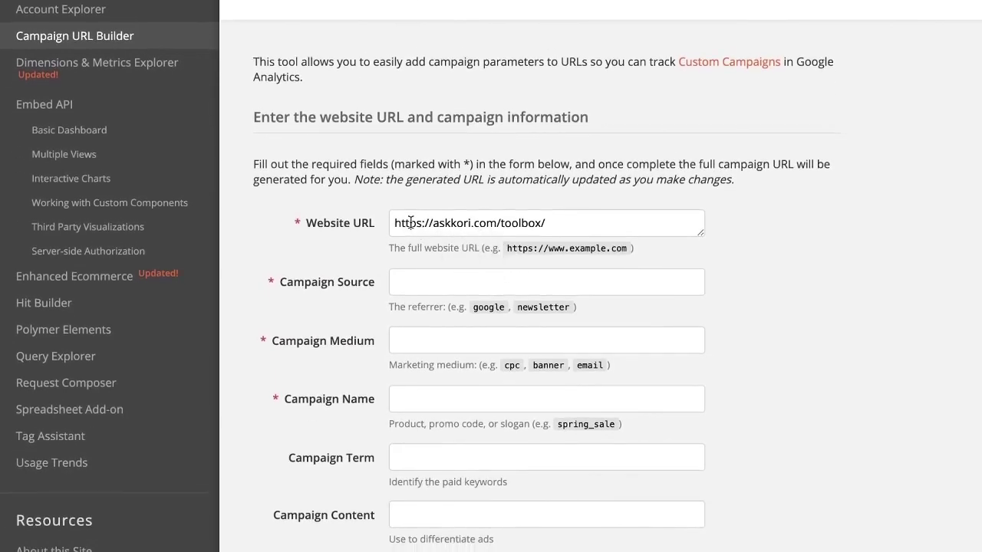
Check the website URL in the form, then set the campaign source to facebook and the campaign medium to askkoripg
drag(405, 222, 581, 223)
click(577, 224)
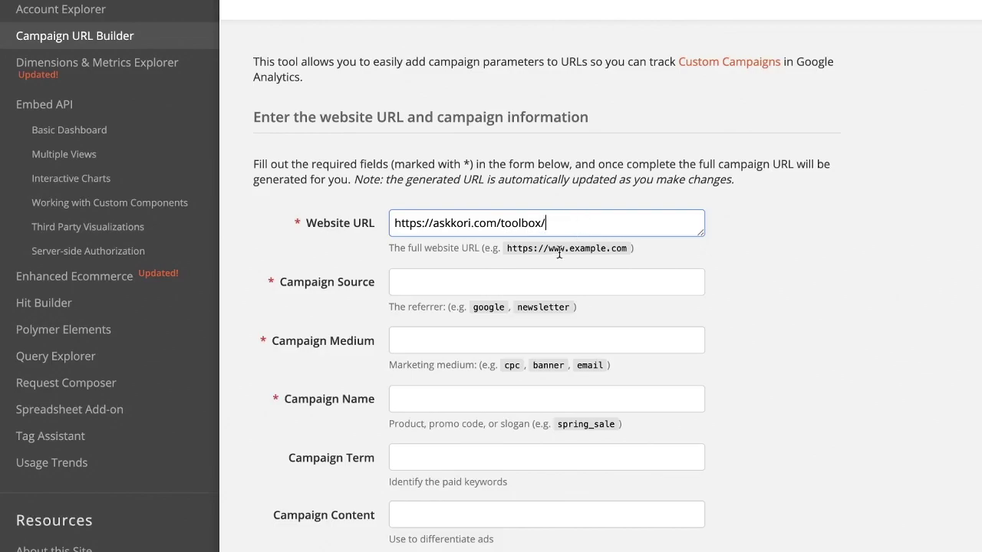
click(542, 286)
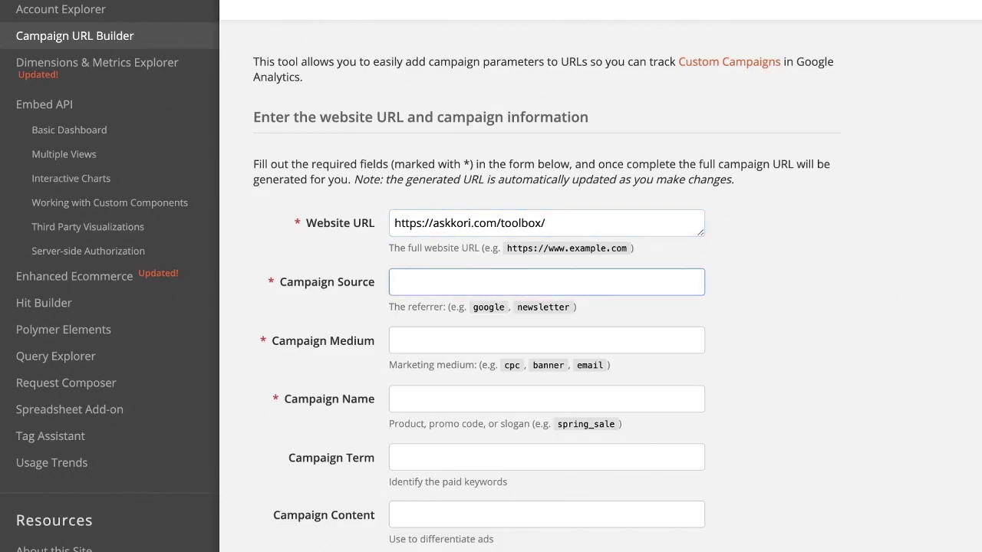
text(facebook)
click(556, 338)
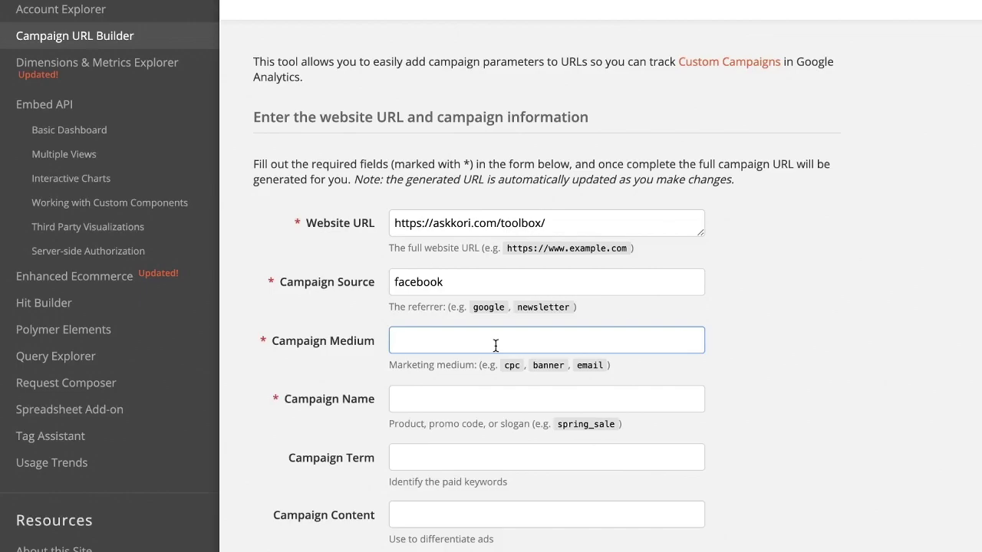
text(askkoripg)
Set the campaign name to seo_tips and the campaign content to organic, leaving the campaign term empty
click(513, 405)
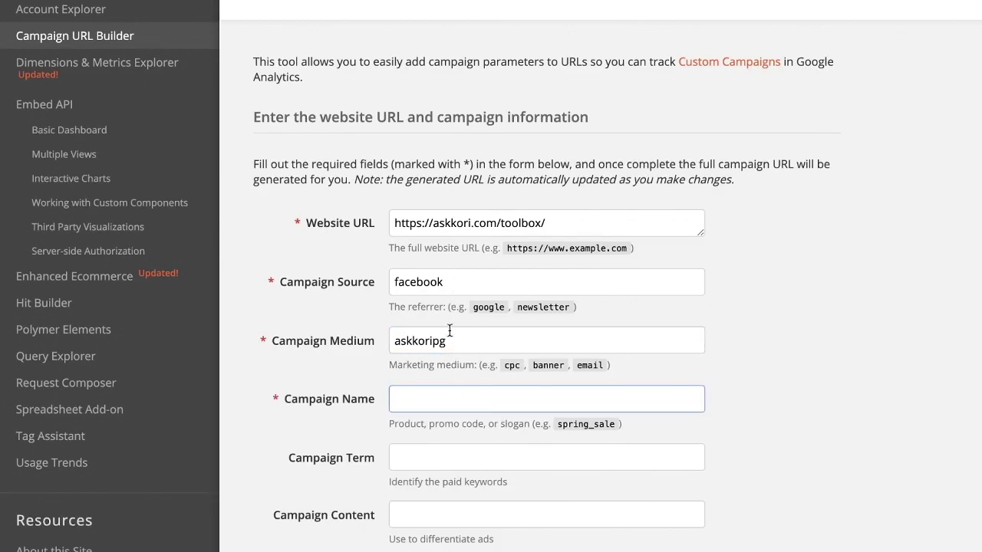
triple_click(476, 224)
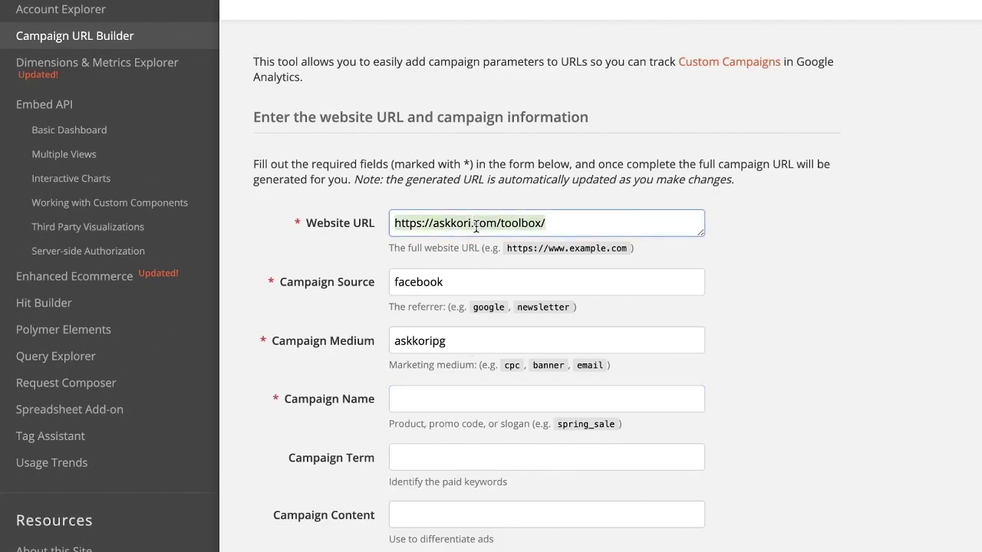
click(488, 400)
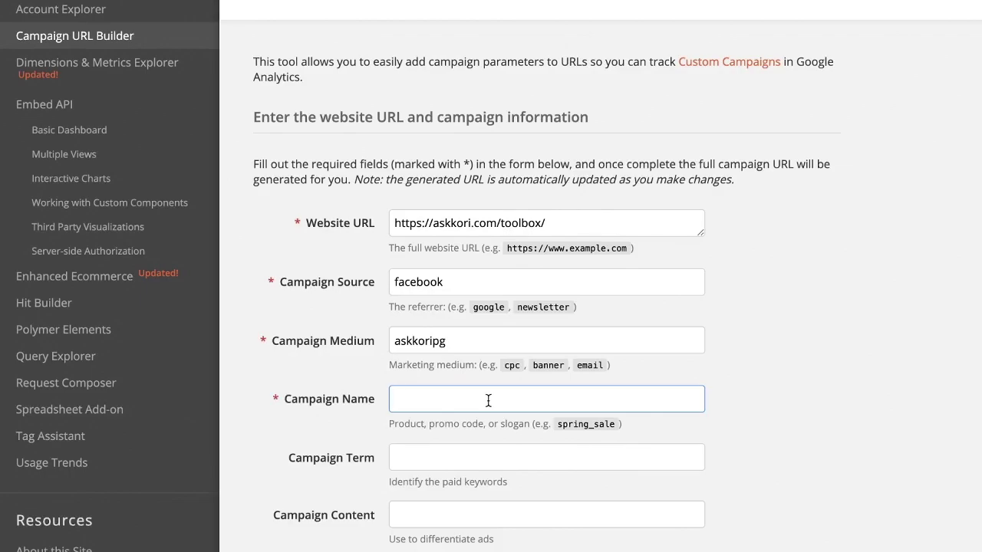
text(seo_tips)
click(487, 457)
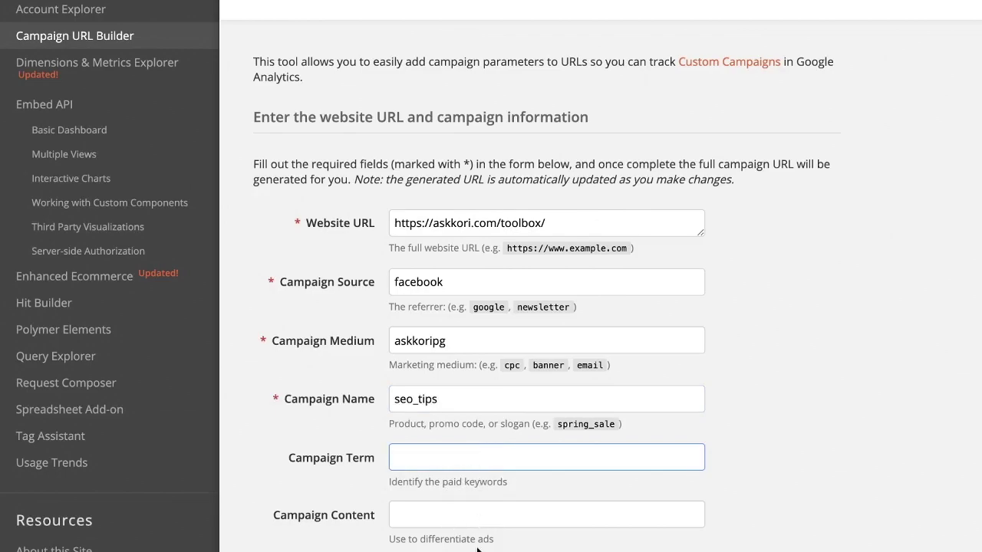
click(472, 520)
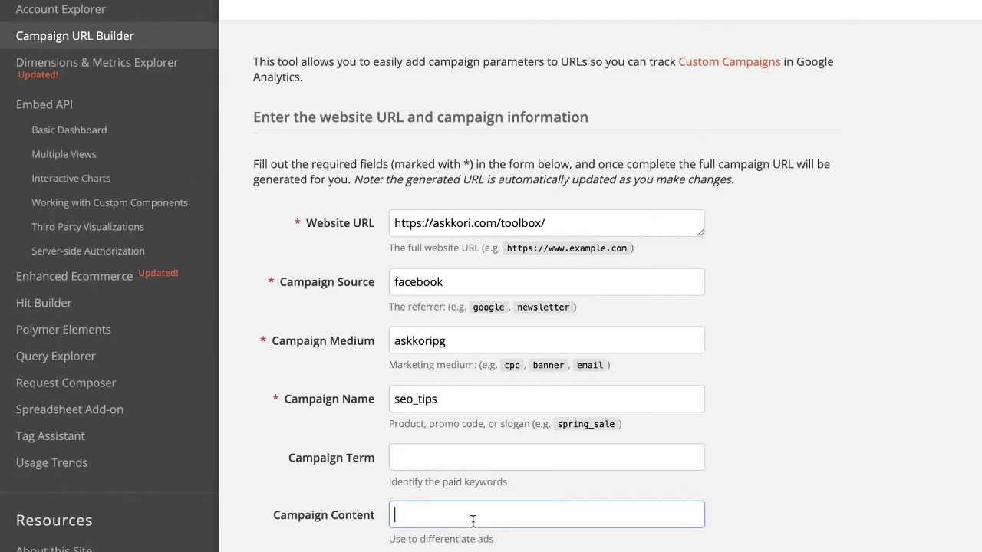
text(organic)
Review the parameters in the generated campaign URL and copy it
scroll(748, 537, down, 1)
scroll(745, 537, down, 5)
triple_click(376, 470)
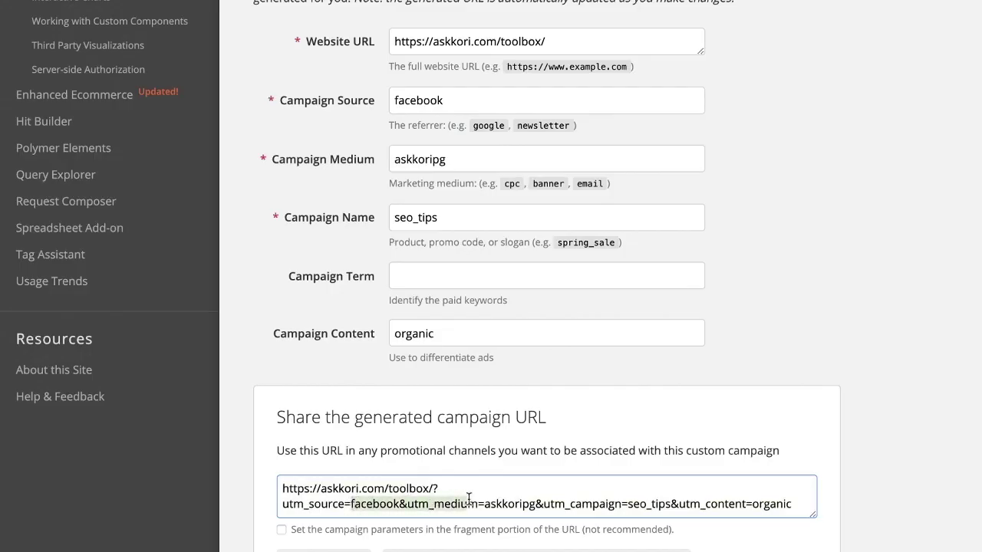
drag(479, 498, 734, 518)
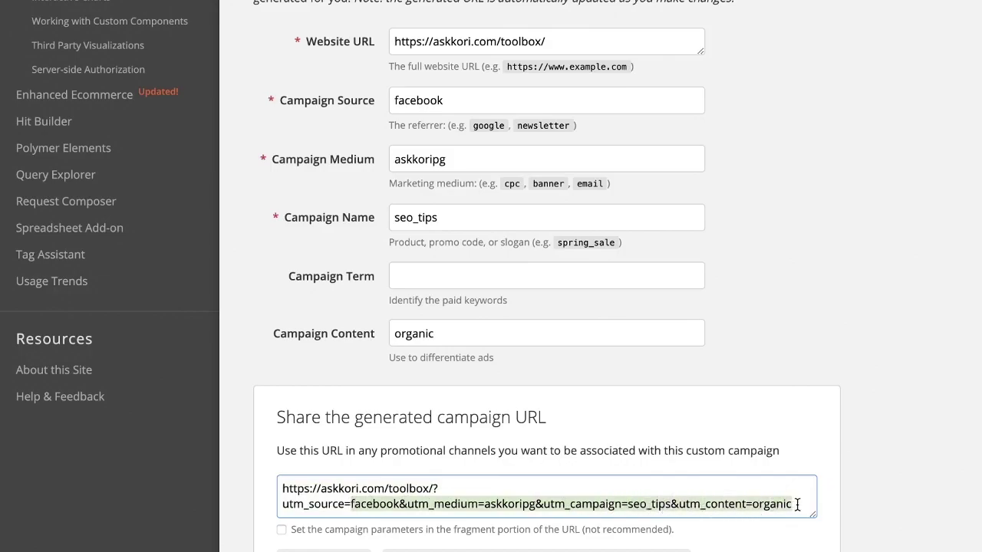
drag(798, 505, 794, 504)
key(ctrl+c)
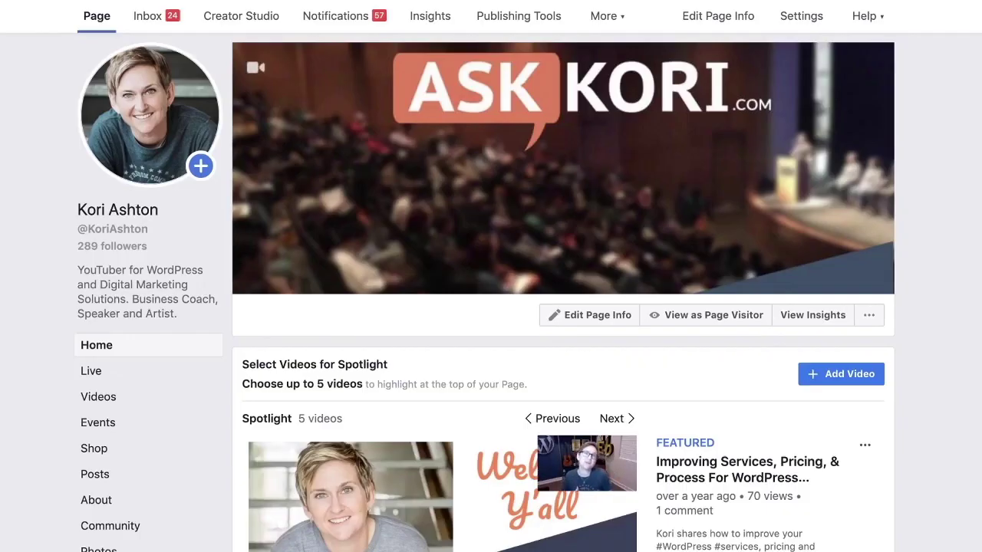
Switch to the Facebook page and publish the post "Check out my toolbox for really great SEO tools and tips" followed by the copied campaign URL
scroll(970, 309, down, 6)
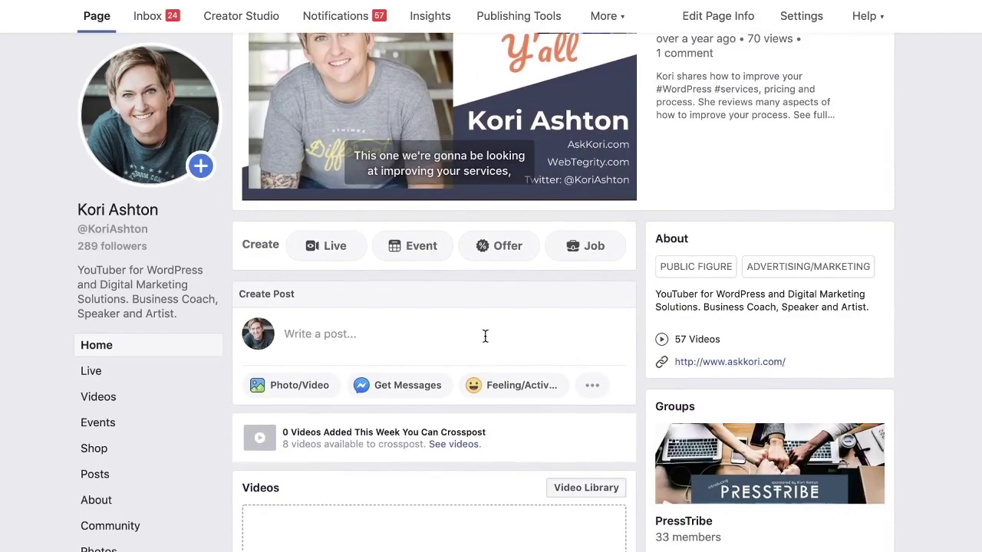
click(485, 336)
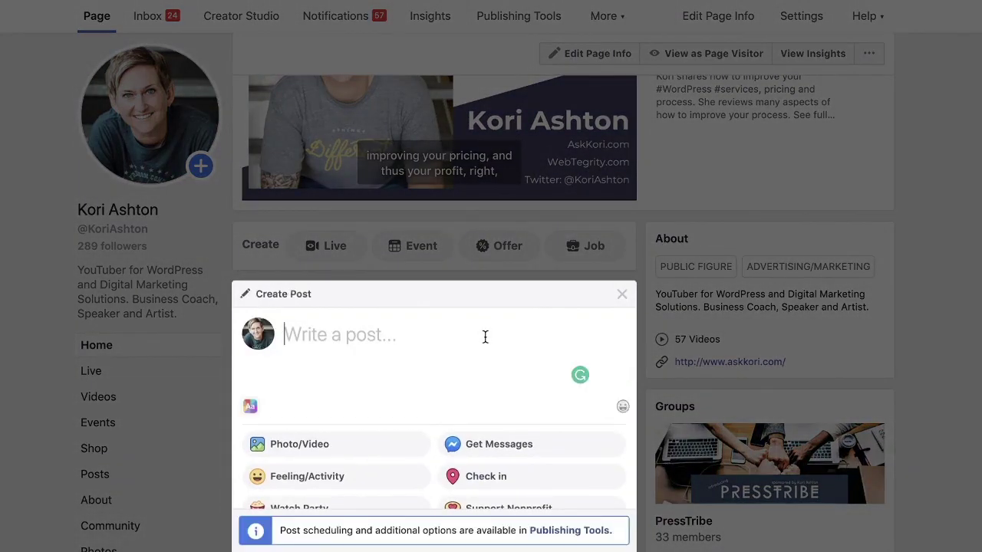
text(C)
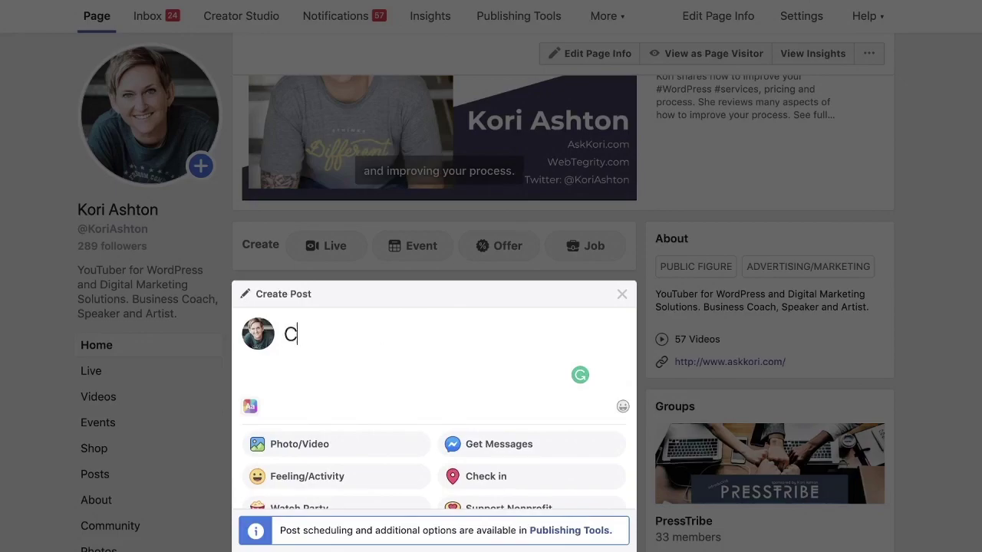
text(heckin )
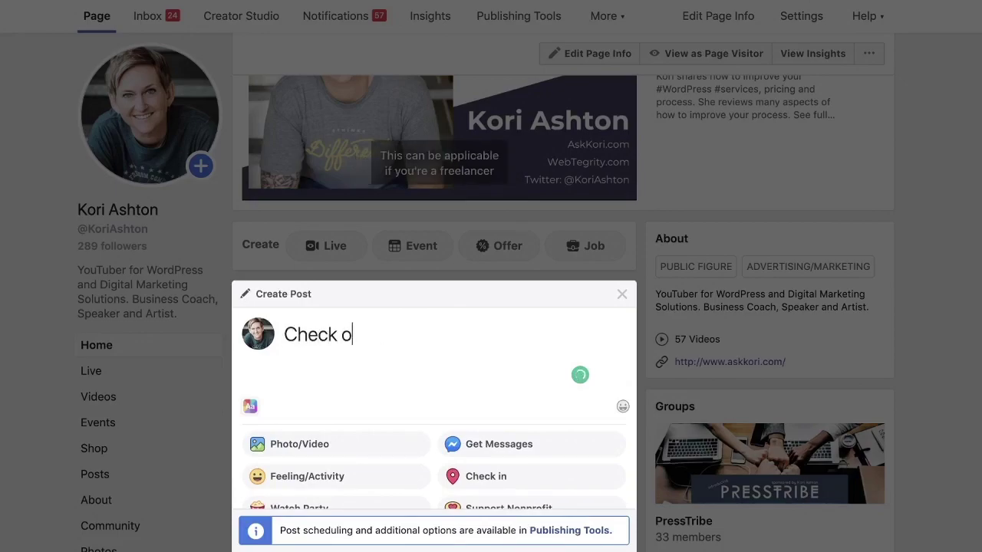
text( my tolbox for really)
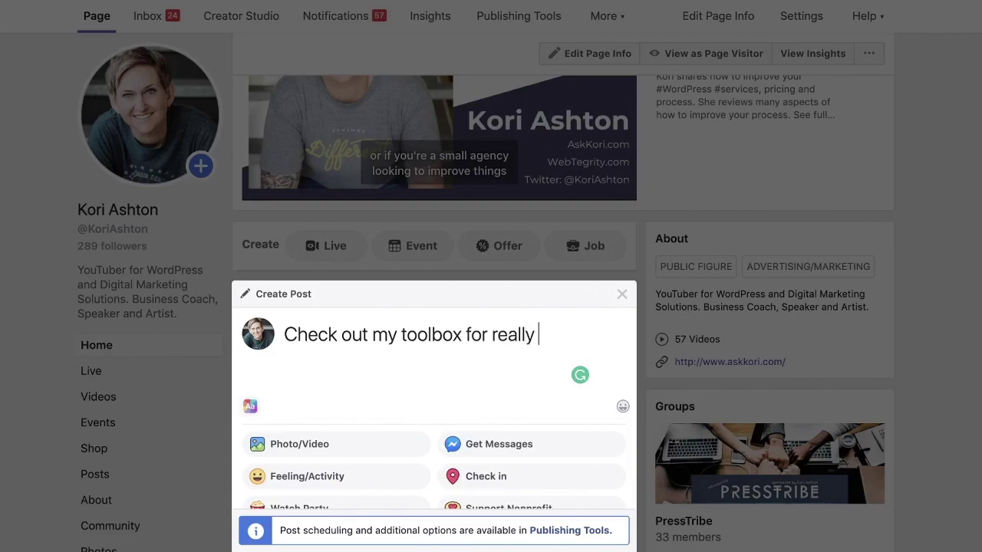
text(great SEO tools and tips)
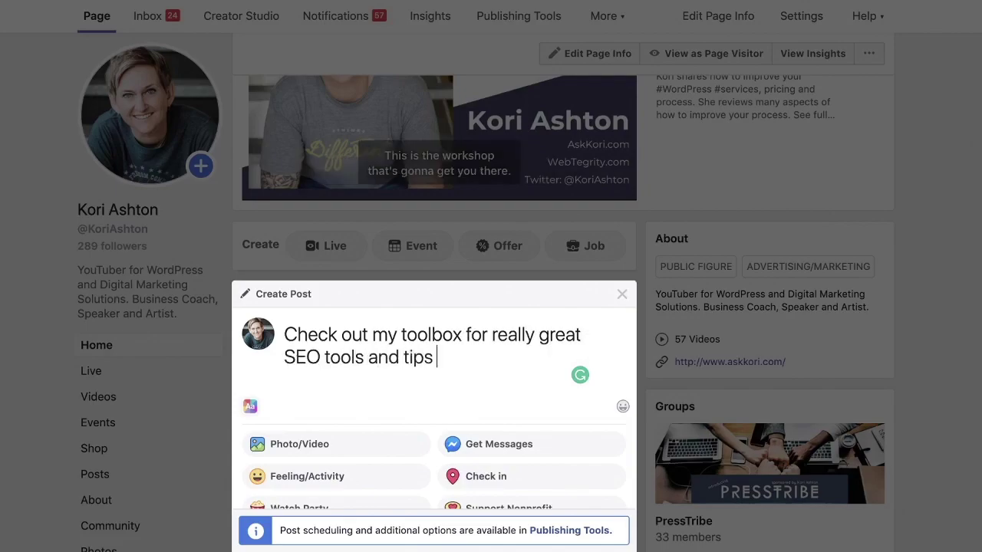
key(ctrl+v)
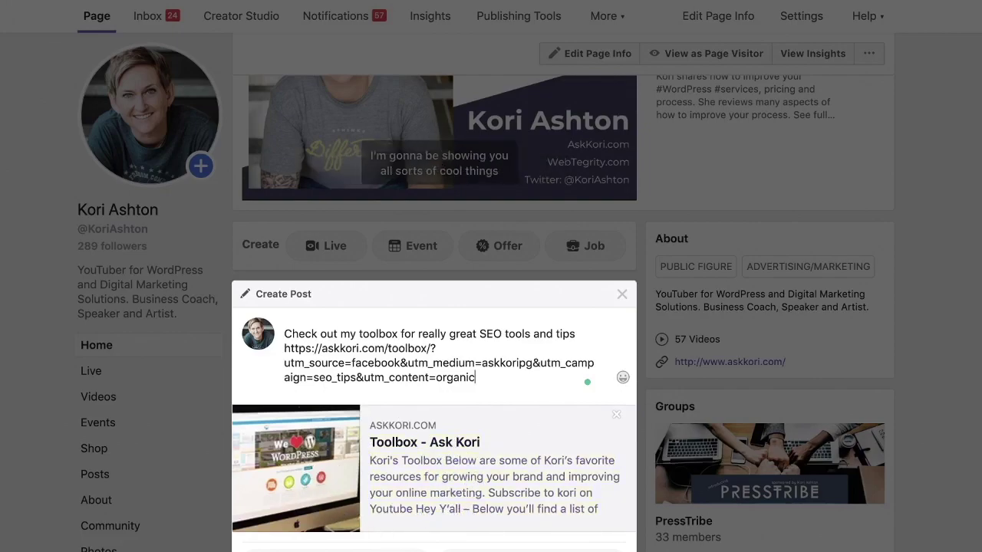
scroll(609, 454, down, 5)
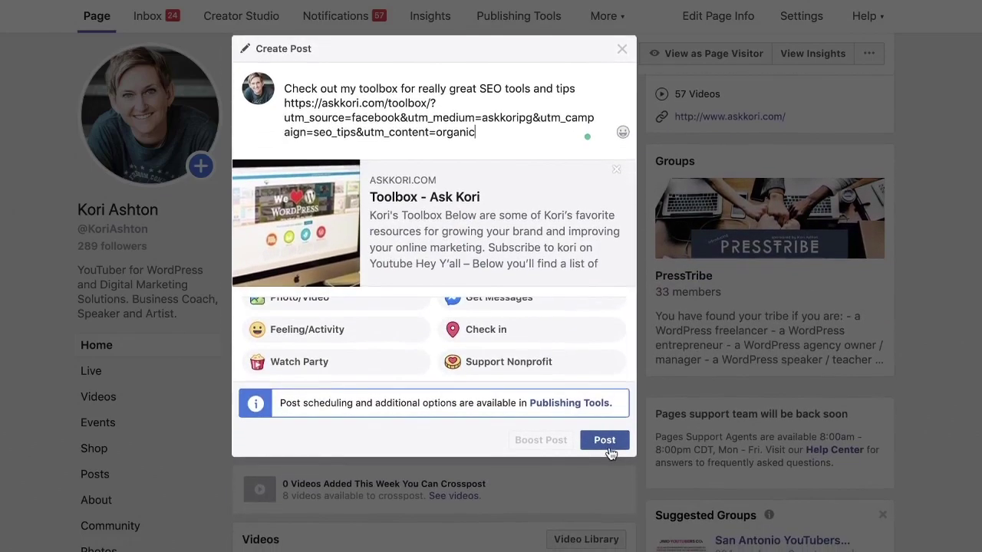
click(603, 441)
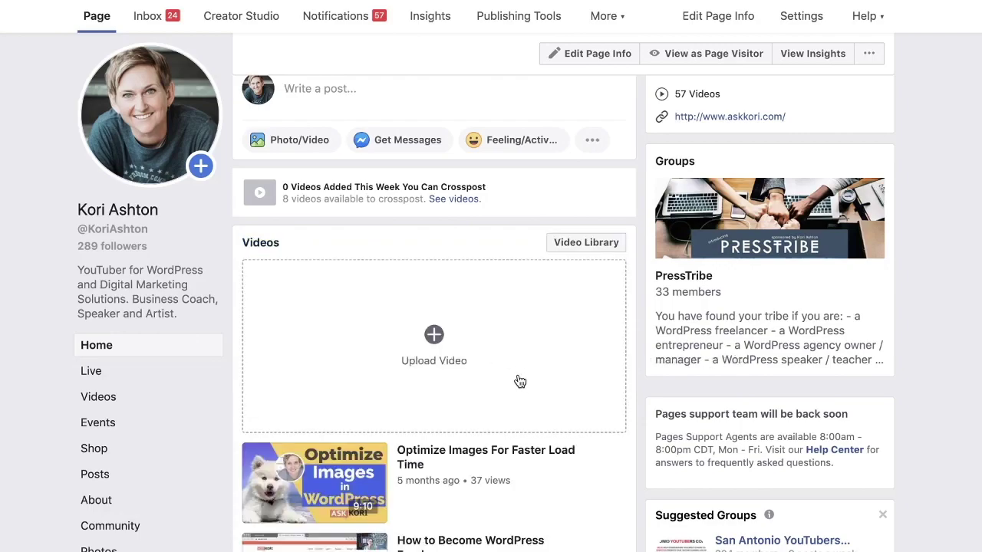
Open the toolbox link from the new Facebook post and inspect the UTM parameters in the page's address
scroll(518, 381, down, 15)
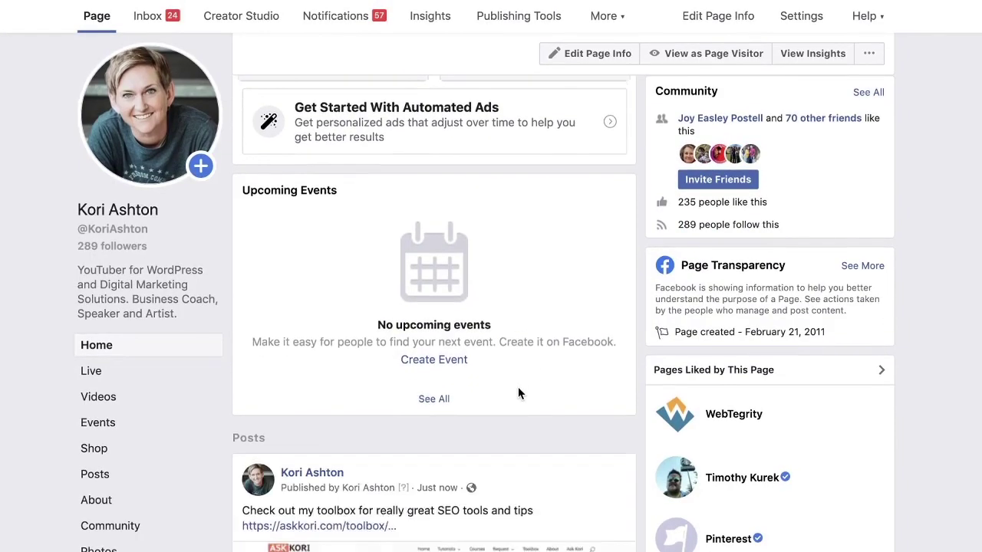
scroll(518, 392, down, 7)
scroll(519, 392, up, 4)
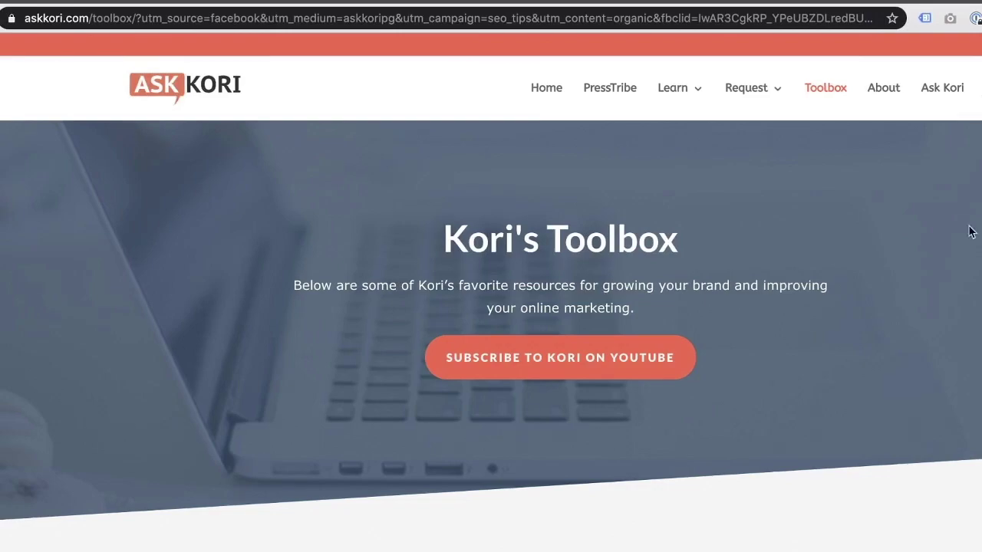
triple_click(345, 15)
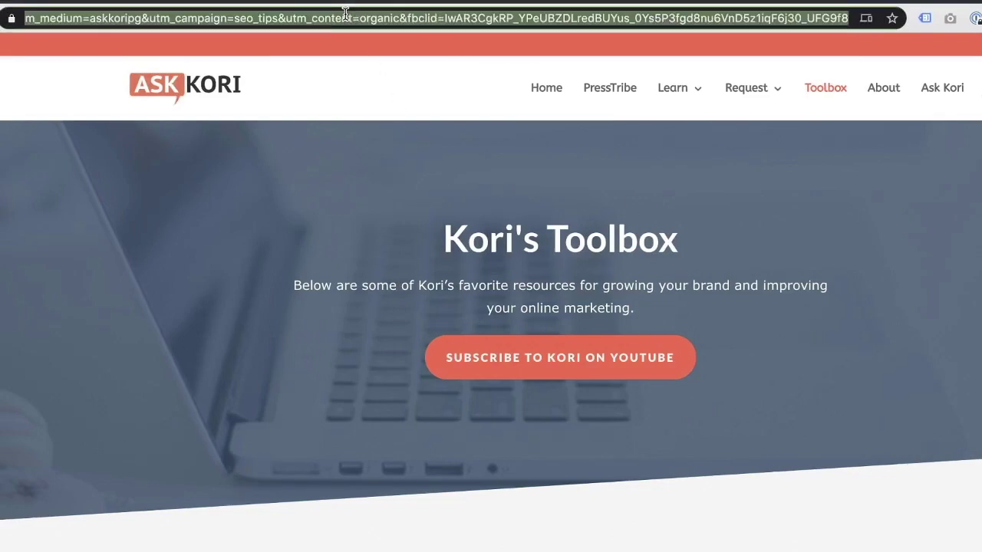
click(394, 134)
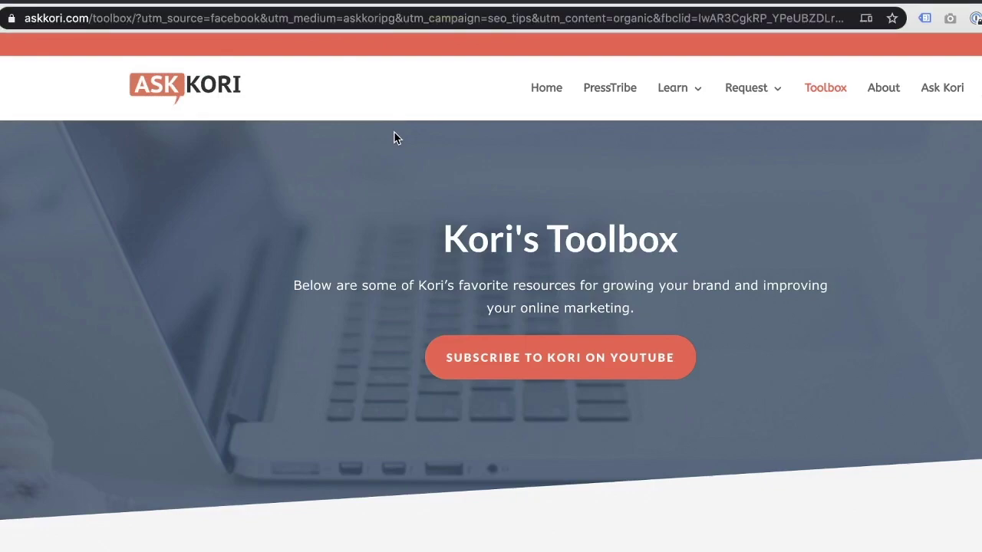